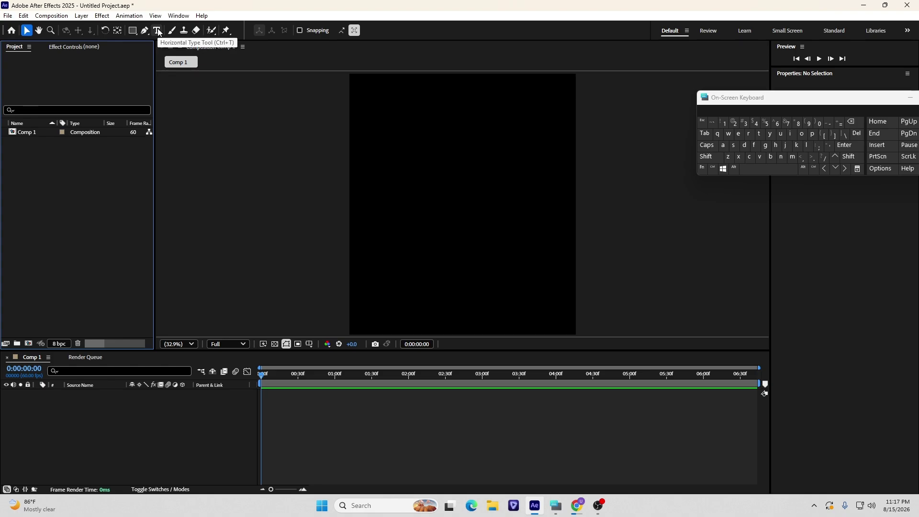
Create a text layer in the composition reading "slowed editz" and return to the Selection tool.
left_click(157, 31)
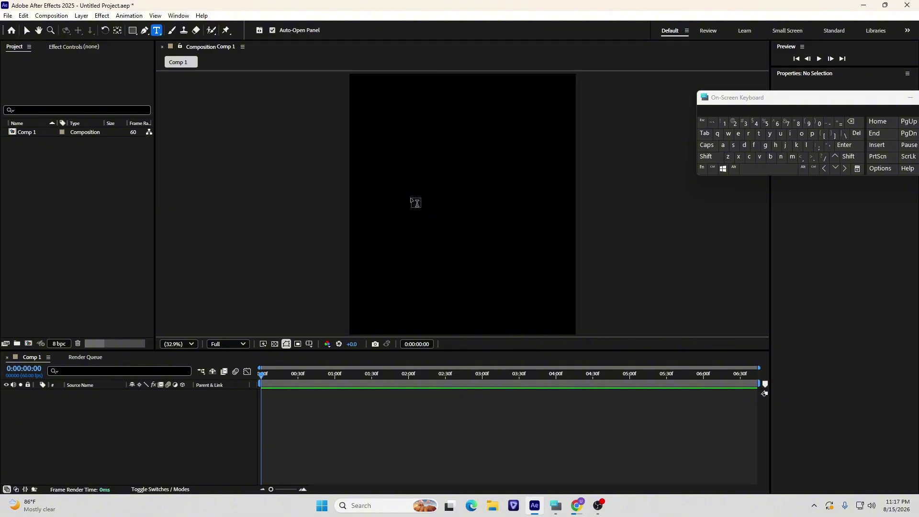
left_click(412, 201)
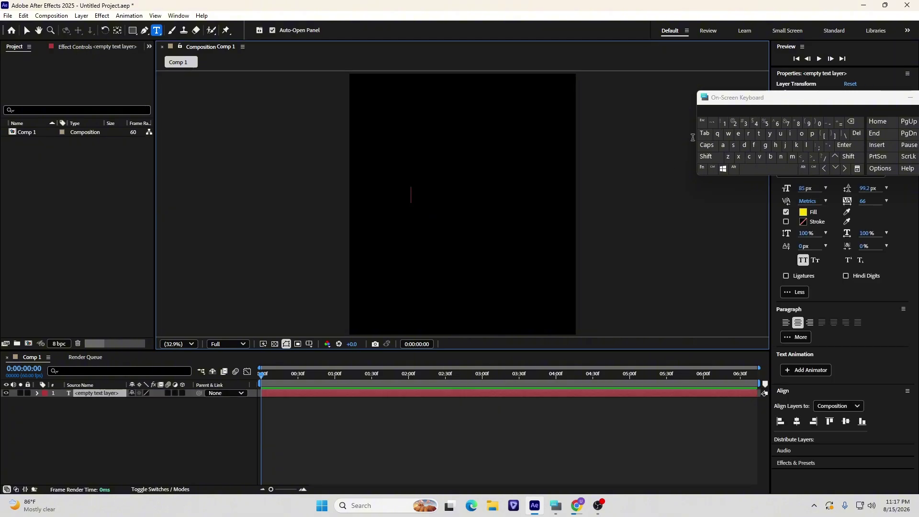
left_click(911, 98)
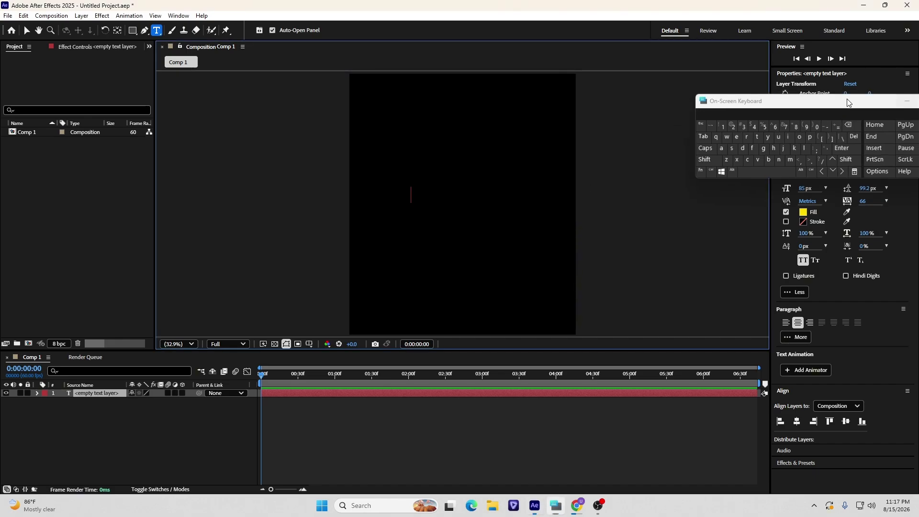
type("slowe")
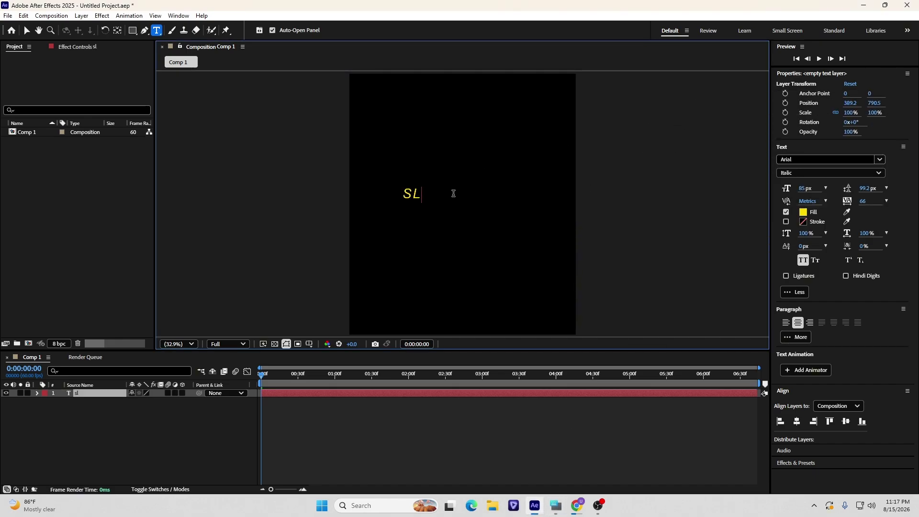
type("d edit")
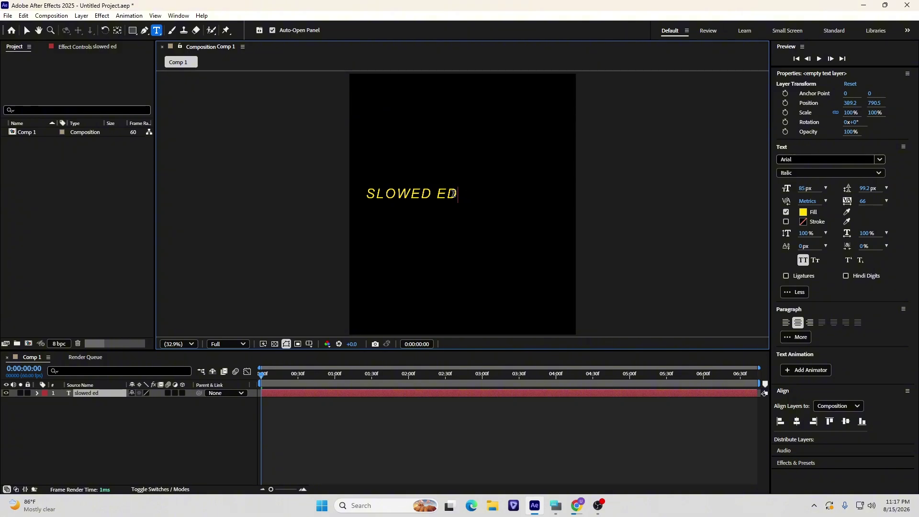
type("z")
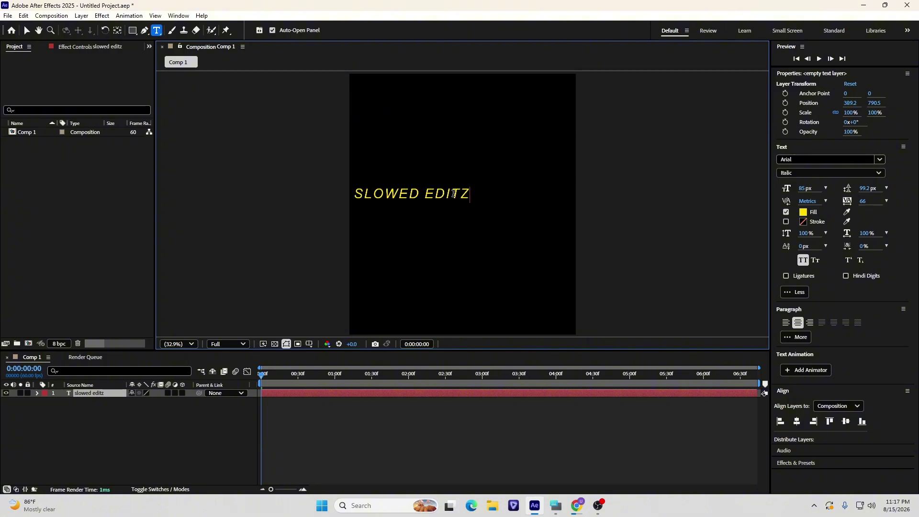
left_click(360, 394)
key("v")
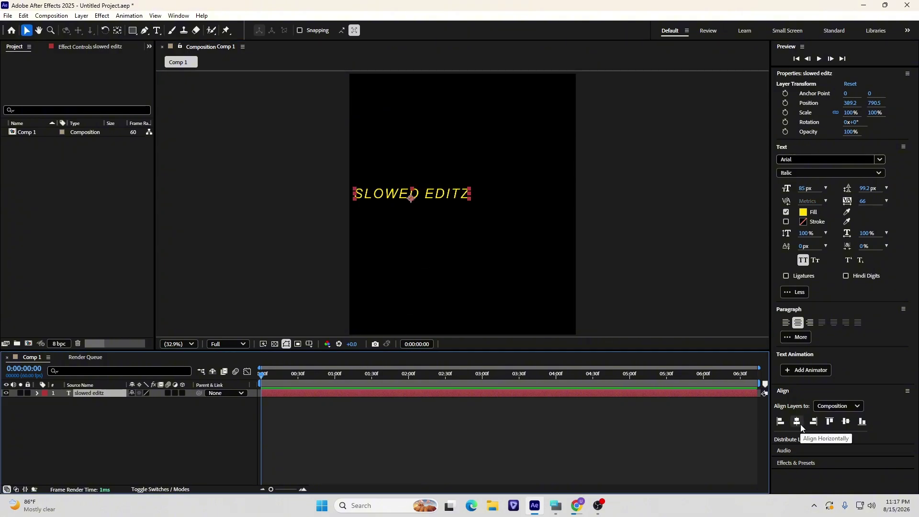
Center the text layer horizontally and vertically in the composition and set its tracking to 114.
left_click(799, 424)
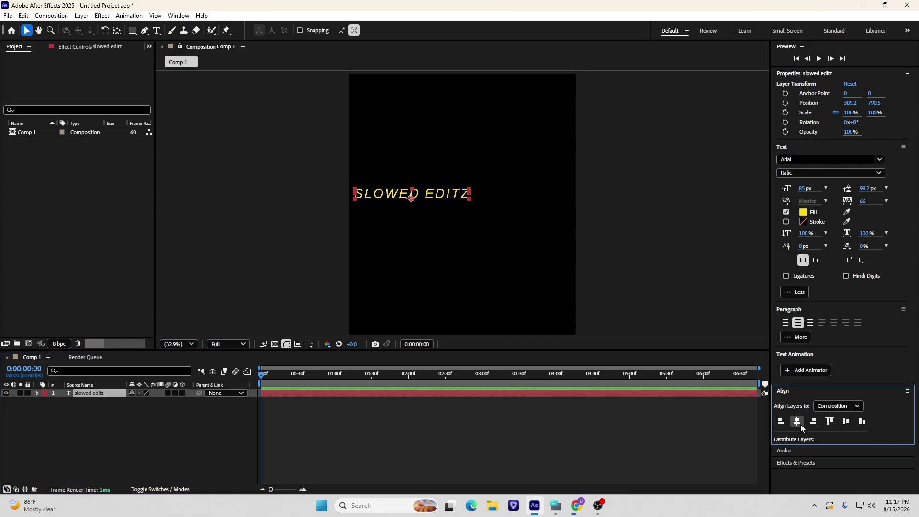
left_click(846, 423)
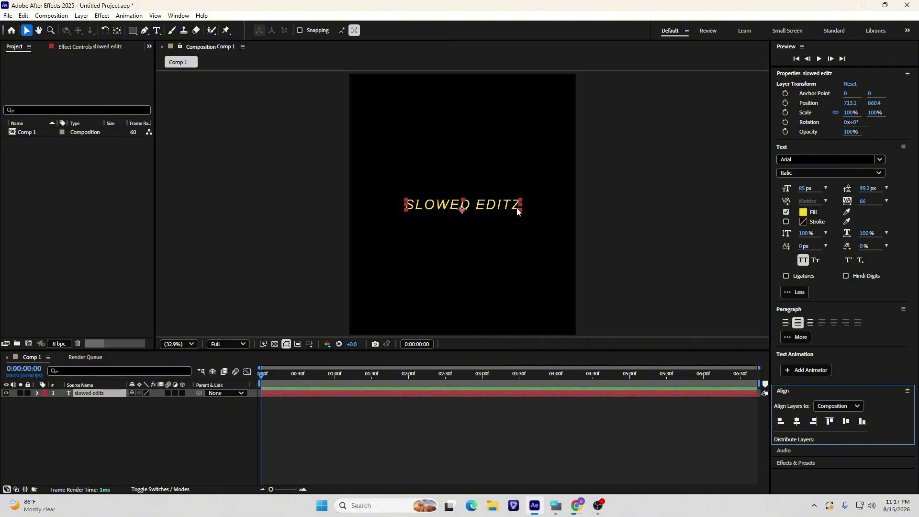
left_click(426, 407)
left_click(484, 208)
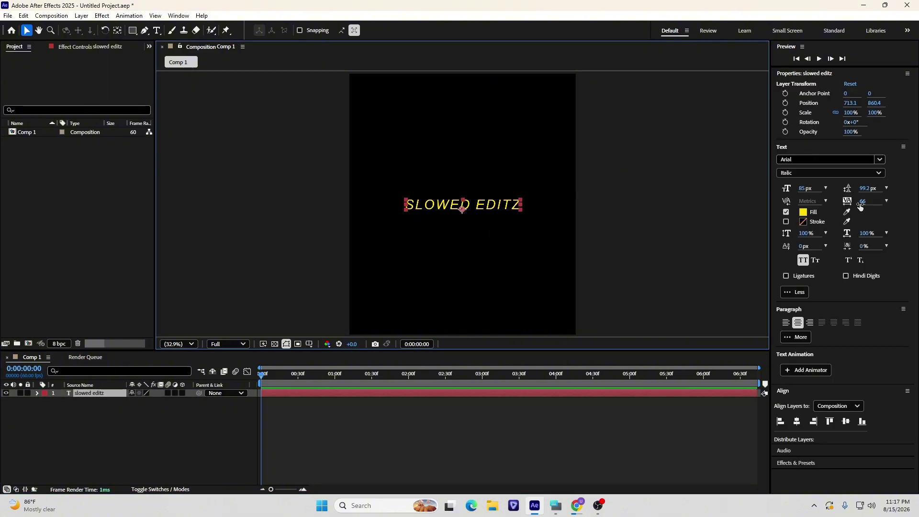
left_click_drag(863, 201, 887, 202)
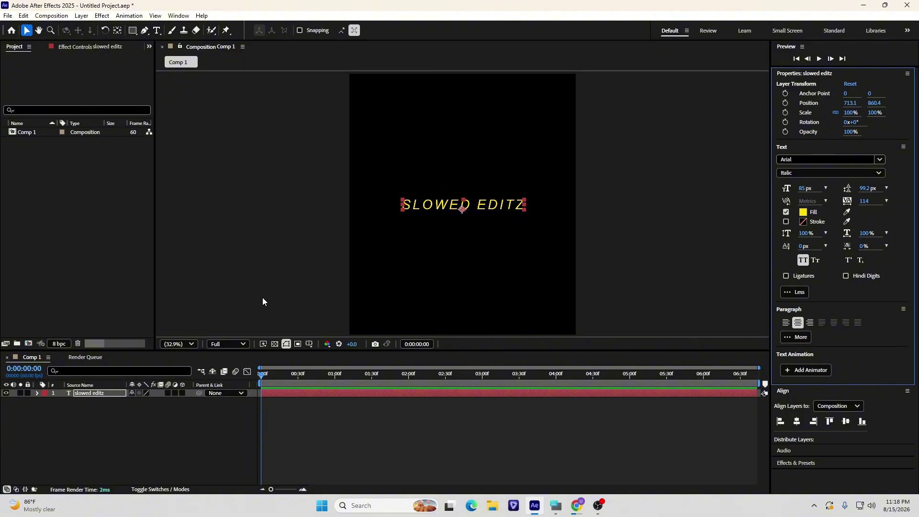
Apply the Bevel Alpha and Gradient Ramp effects to the text layer.
key("ctrl+space")
type("bev")
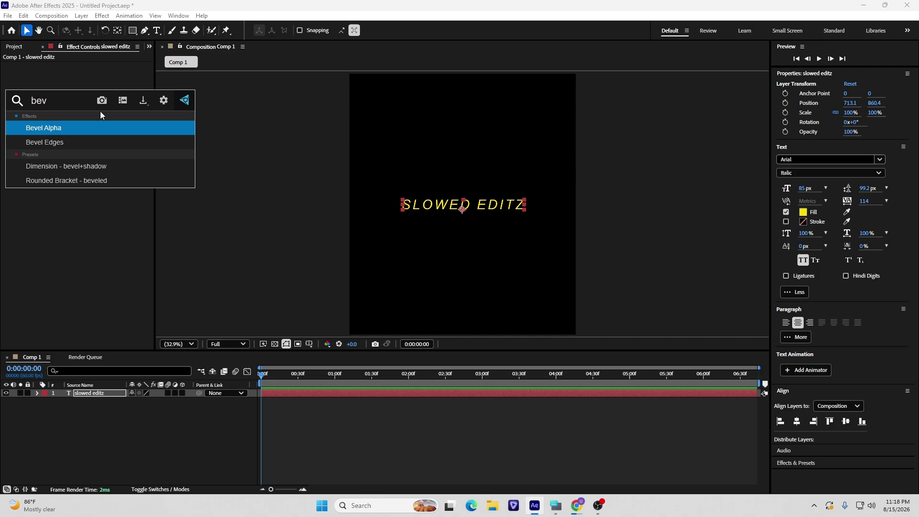
key("Return")
key("ctrl+space")
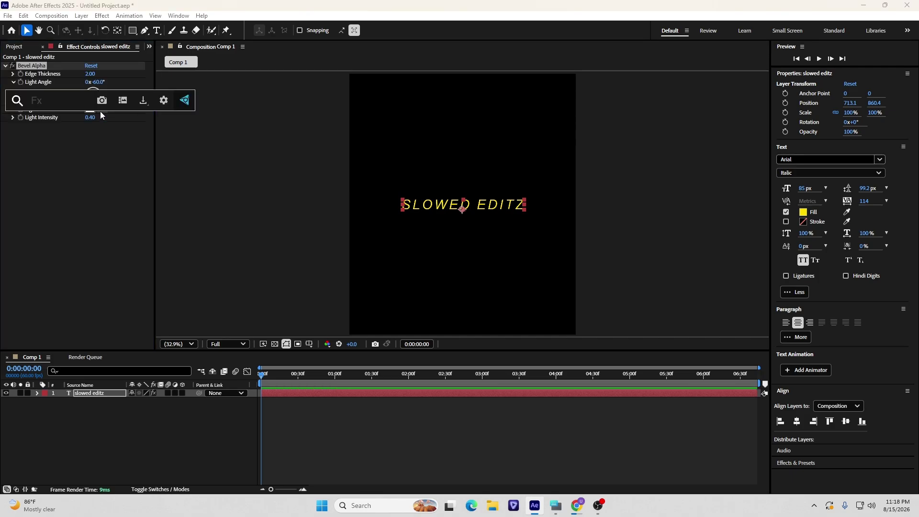
type("gra")
key("Return")
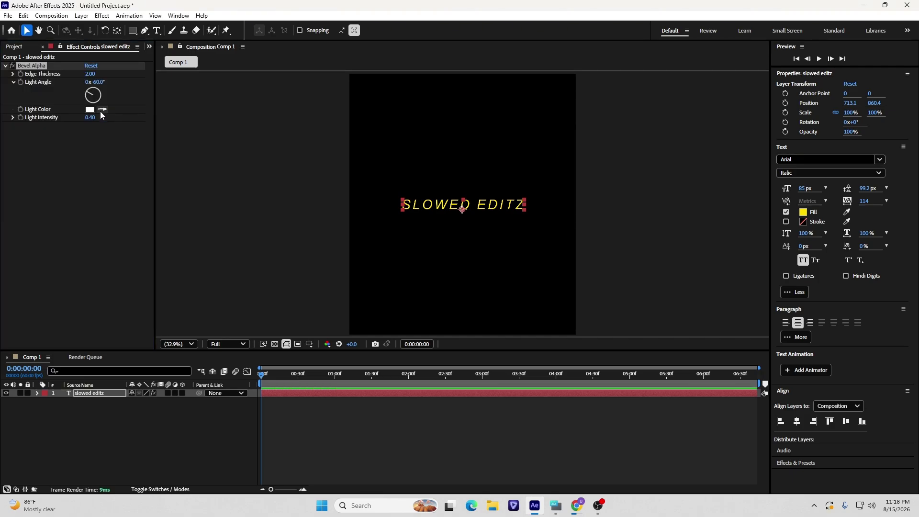
Add the Deep Glow and Drop Shadow effects to the text layer.
key("ctrl+space")
type("deep")
key("Return")
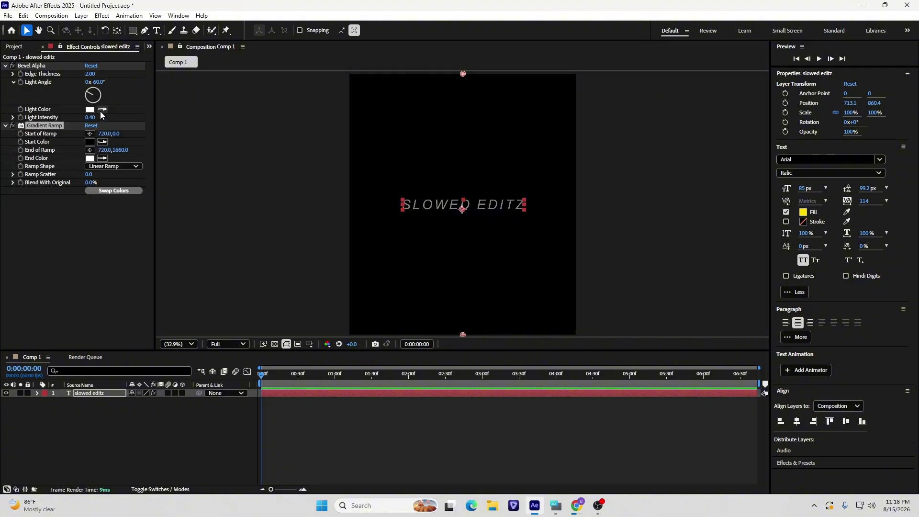
key("ctrl+space")
type("drop")
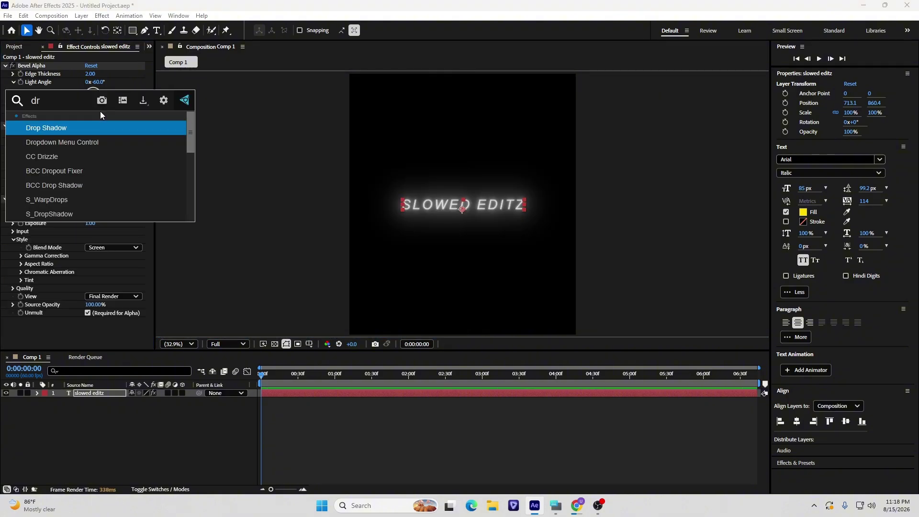
key("Return")
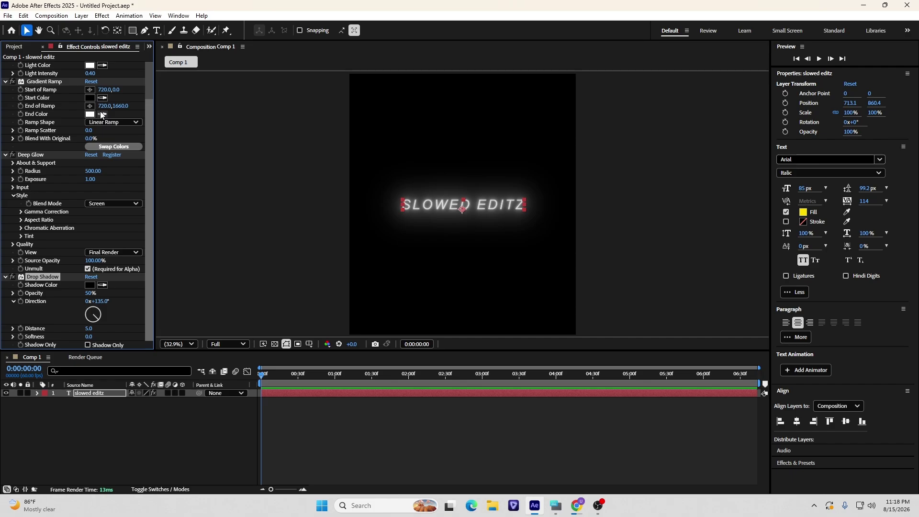
Duplicate the Drop Shadow effect and set the opacity of both shadows to 100%.
key("ctrl+d")
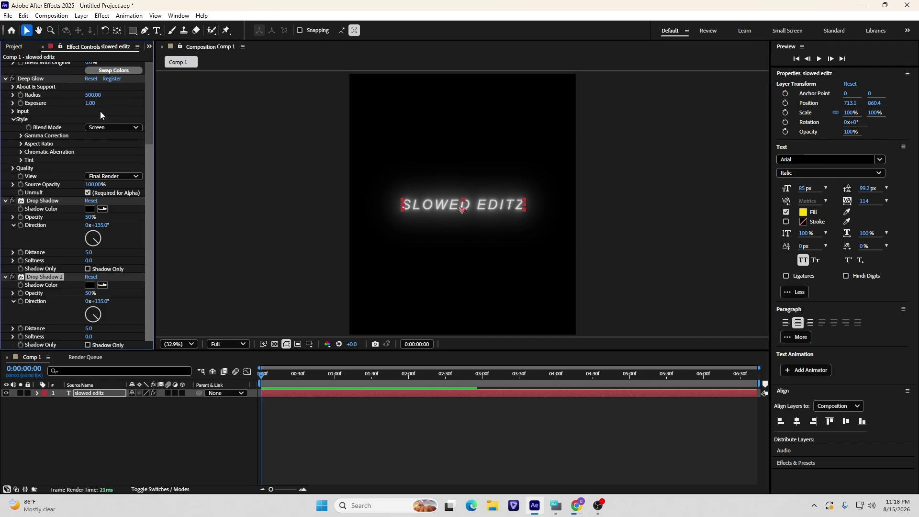
left_click(43, 201)
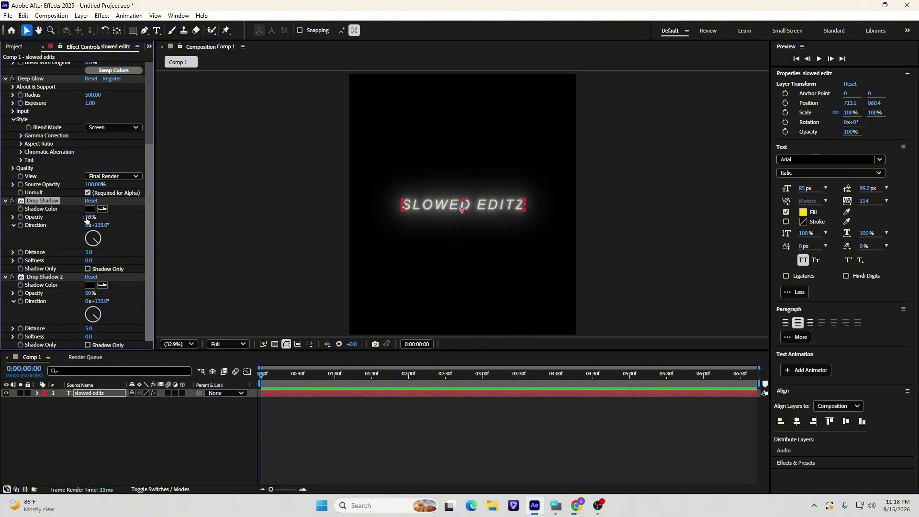
left_click_drag(87, 219, 267, 209)
left_click_drag(88, 297, 232, 285)
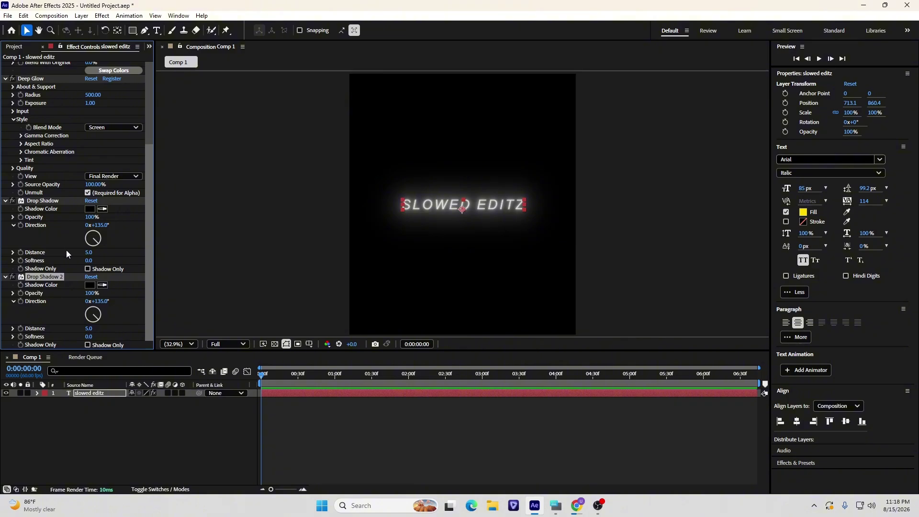
Set the first Drop Shadow's distance to 8 and the second Drop Shadow's softness to 200.
left_click(51, 202)
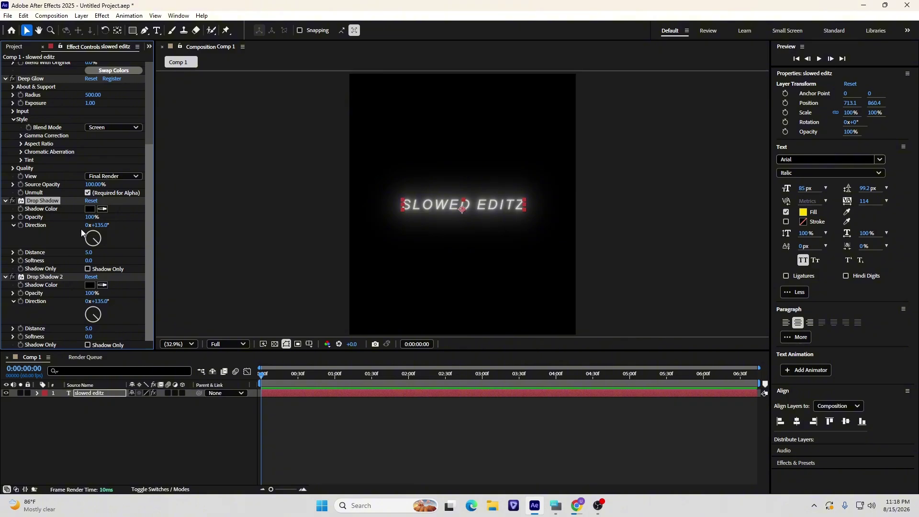
left_click(88, 253)
type("5")
key("BackSpace")
type("8")
key("Return")
left_click(53, 278)
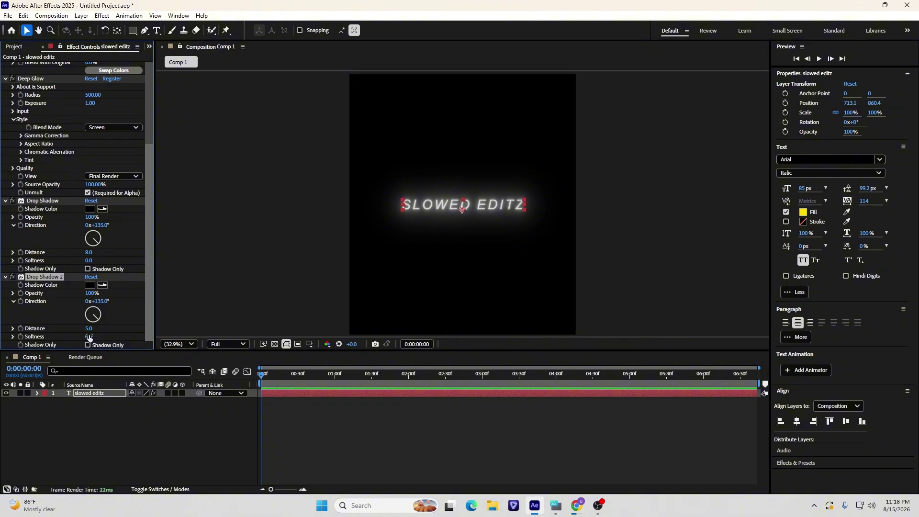
left_click_drag(89, 337, 175, 326)
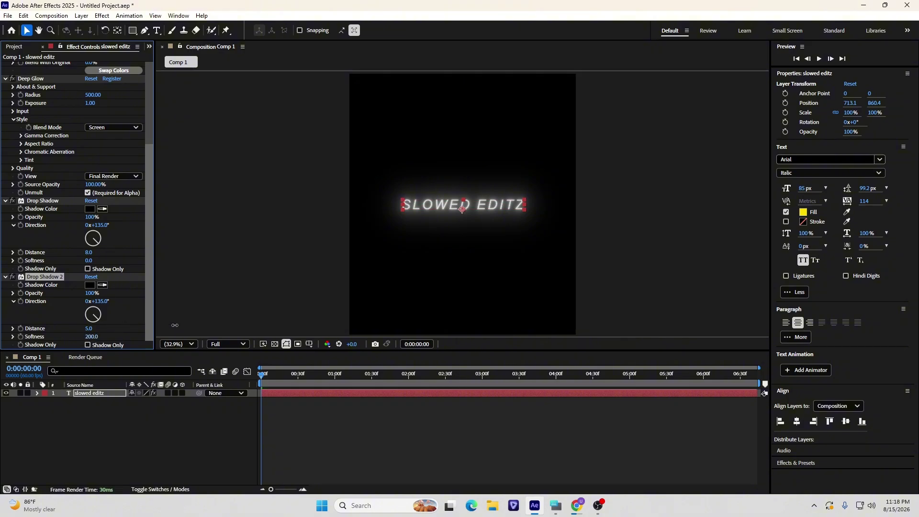
Reduce the Deep Glow effect's exposure to 0.33.
scroll(44, 131, "up", 5)
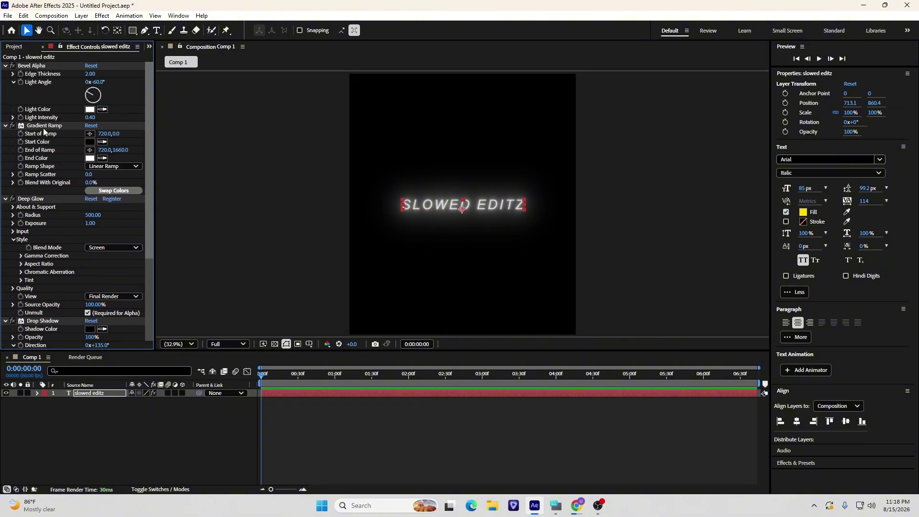
left_click(41, 201)
left_click_drag(90, 223, 63, 230)
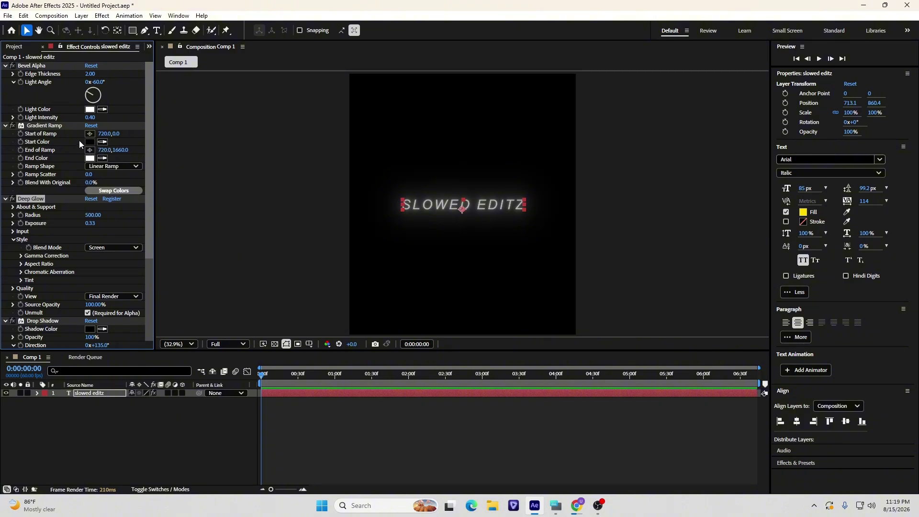
Set the Gradient Ramp's start color to white, FFFFFF.
left_click(46, 126)
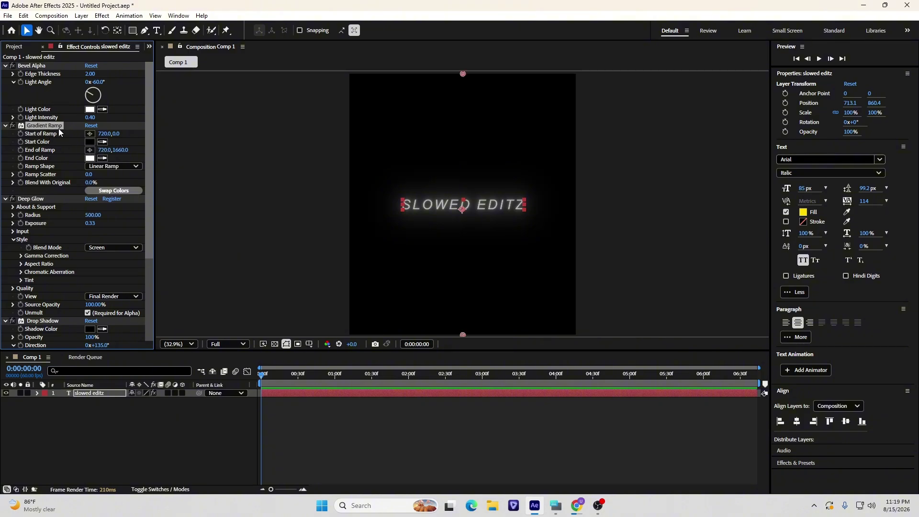
left_click(90, 141)
type("FFFFFF")
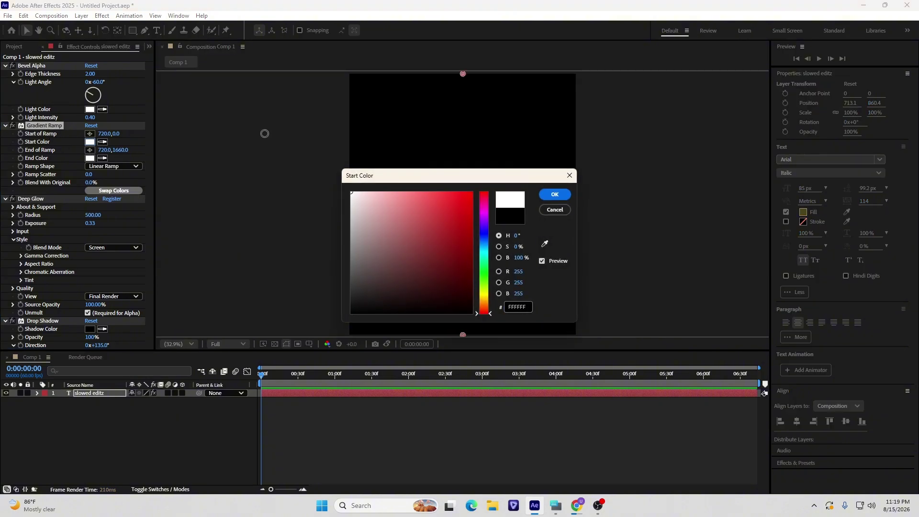
left_click(554, 194)
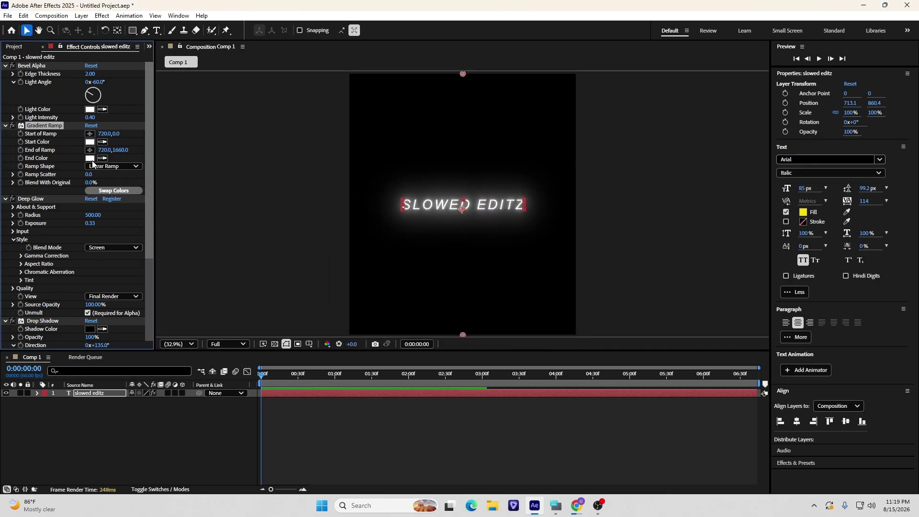
Set the Gradient Ramp's end color to bright blue, 008AFF.
left_click(89, 158)
left_click_drag(485, 263, 483, 246)
left_click(472, 192)
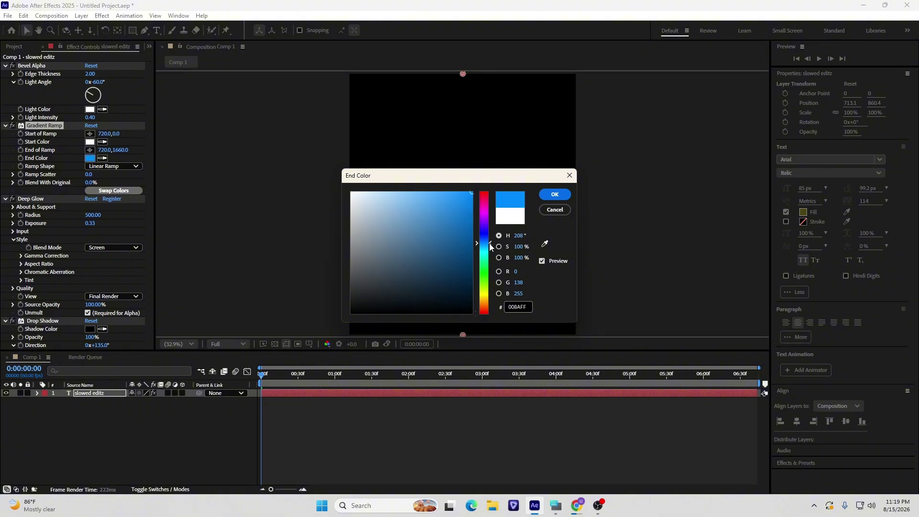
left_click(554, 195)
Set the Bevel Alpha effect's edge thickness to 4.
left_click(109, 84)
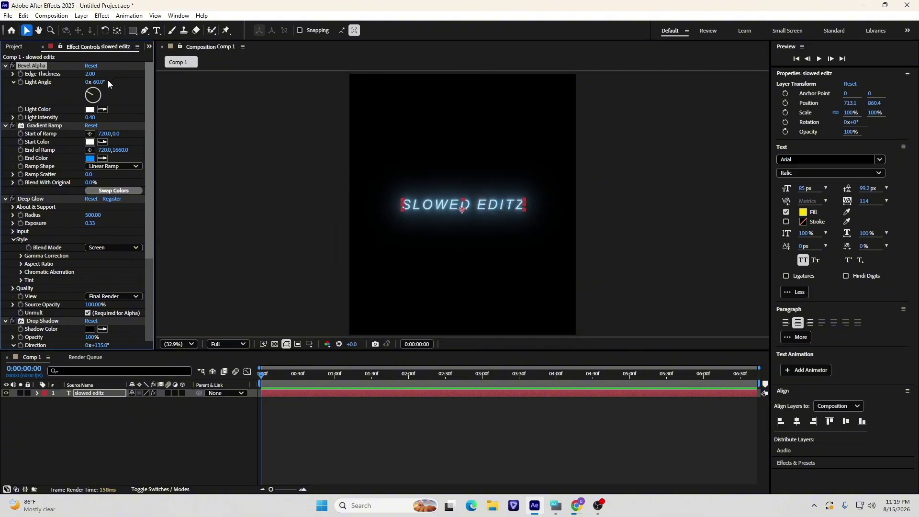
left_click(92, 75)
key("Return")
left_click(314, 395)
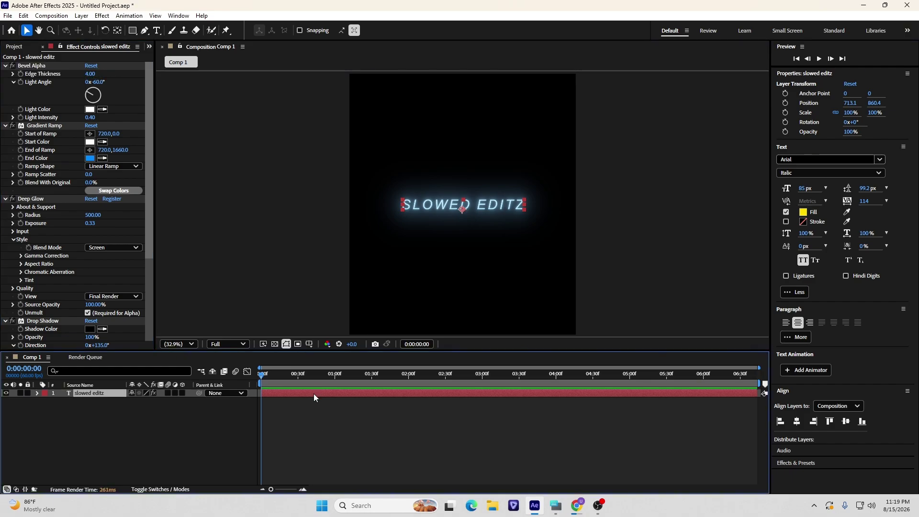
Move the Gradient Ramp's end point to the text's middle, about 683, 864, and its start point near the final letter, about 1069, 831.
left_click(53, 127)
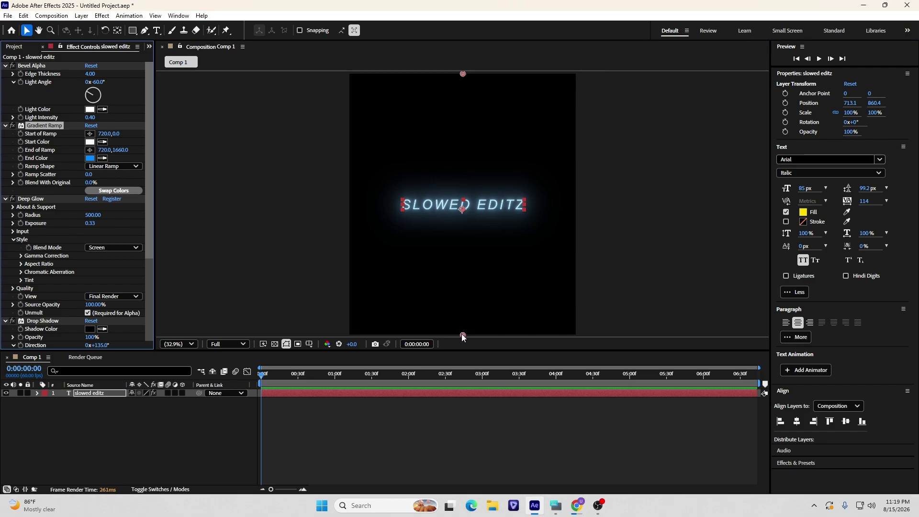
left_click_drag(463, 337, 461, 211)
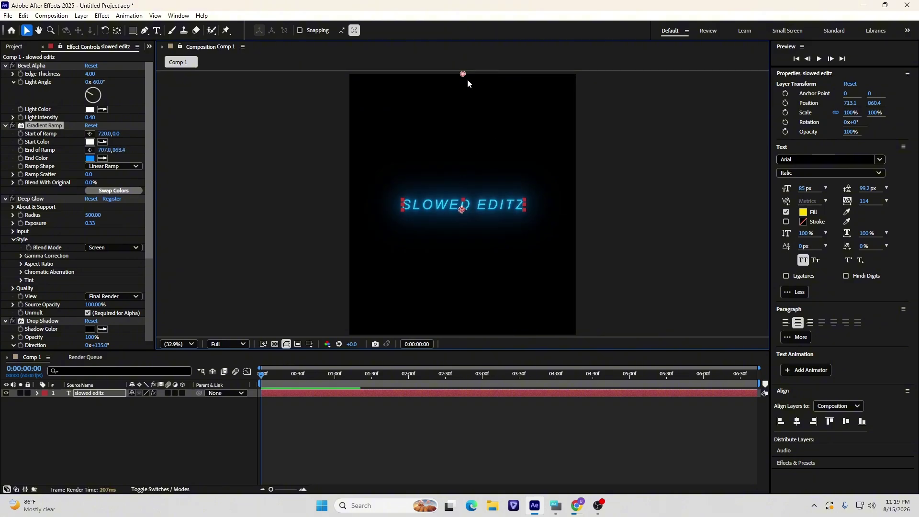
left_click(30, 147)
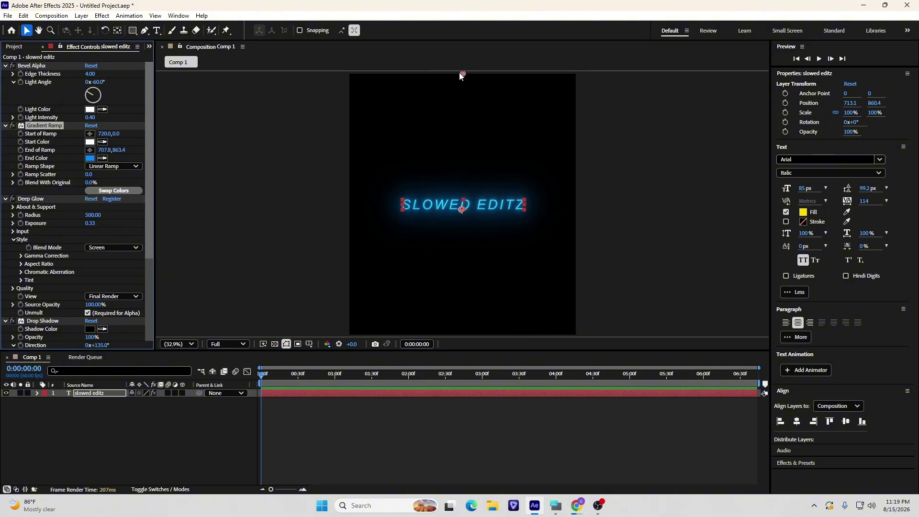
left_click_drag(464, 76, 630, 209)
scroll(457, 204, "up", 3)
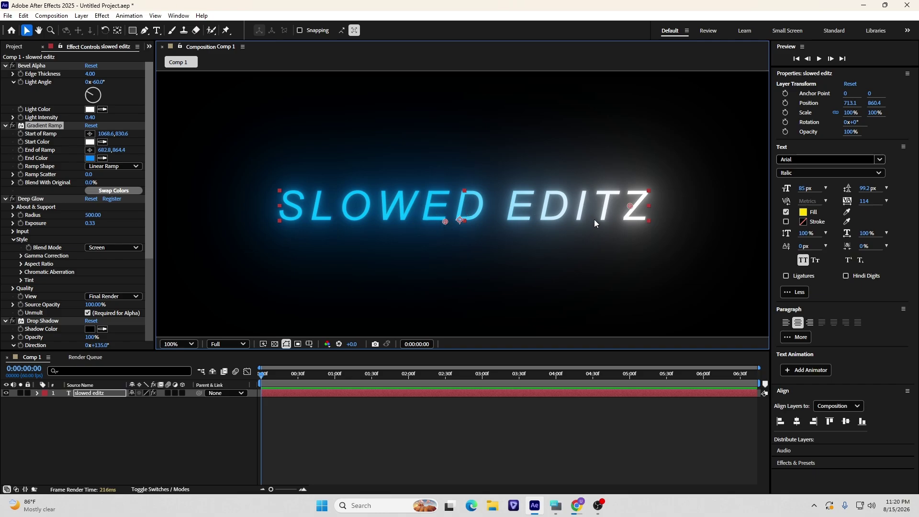
Move the Gradient Ramp's start point above the text's middle, about 696, 794, and its end point below it, about 711, 868.
mouse_move(440, 223)
left_mouse_down()
mouse_move(255, 228)
mouse_move(444, 226)
left_mouse_up()
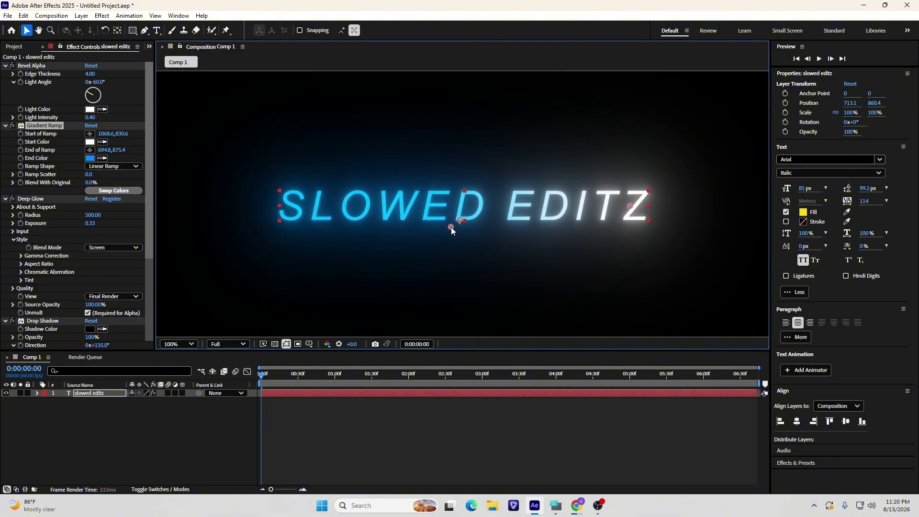
left_click_drag(630, 206, 451, 194)
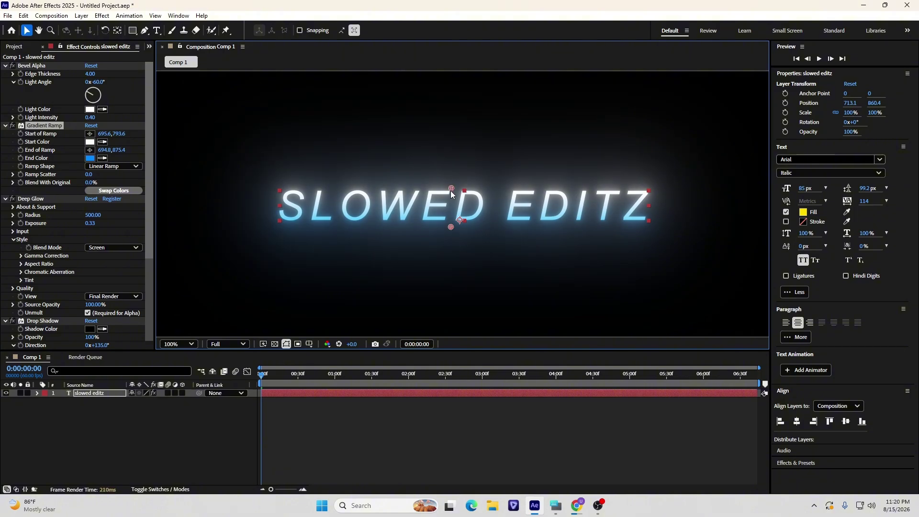
left_click_drag(451, 228, 458, 227)
Switch the Gradient Ramp to Radial Ramp, starting at the text's middle, about 717, 837, and ending near the final letter, about 1063, 866.
left_click(112, 167)
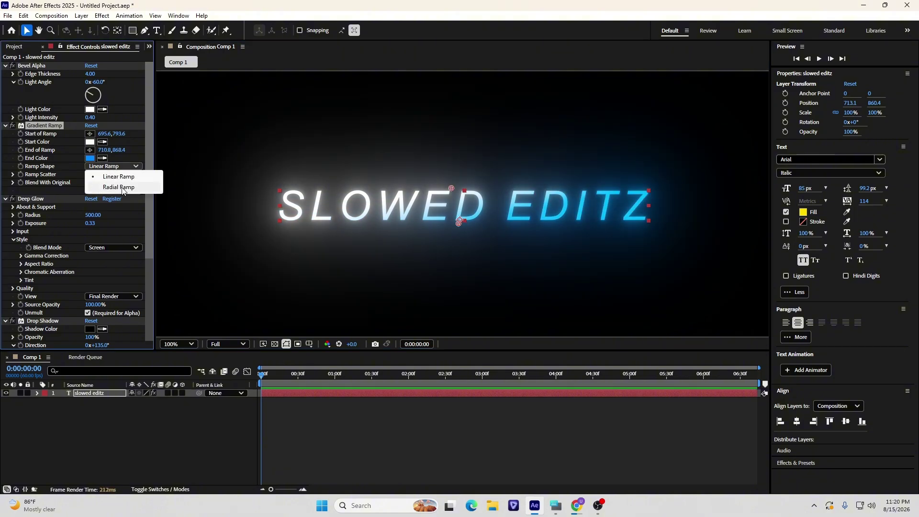
left_click(120, 188)
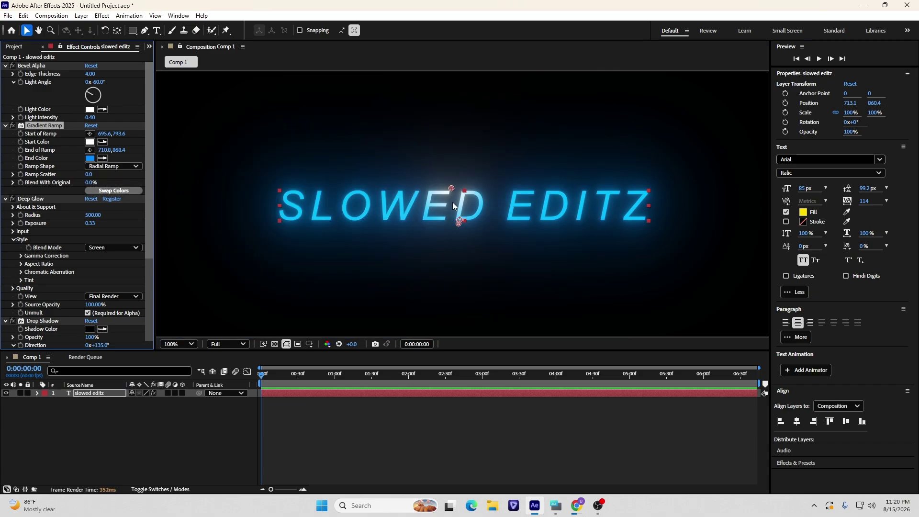
left_click_drag(451, 188, 626, 222)
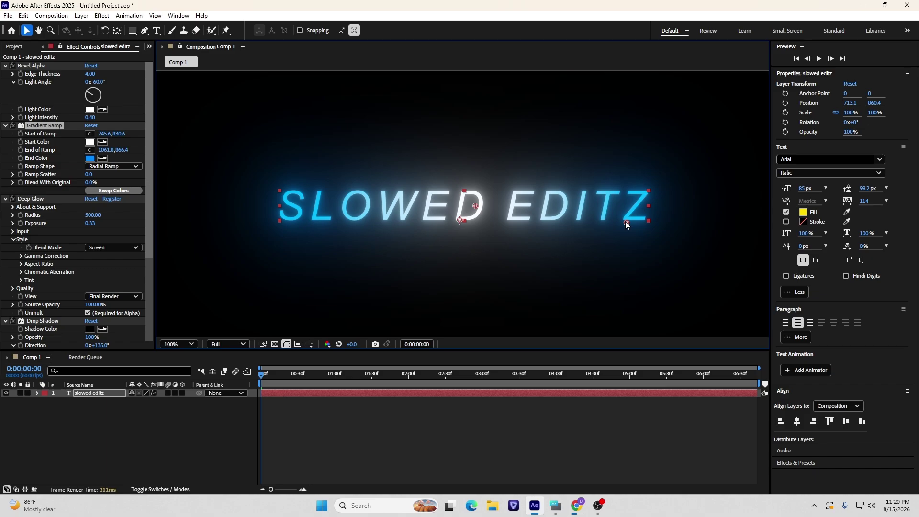
left_click_drag(628, 223, 632, 224)
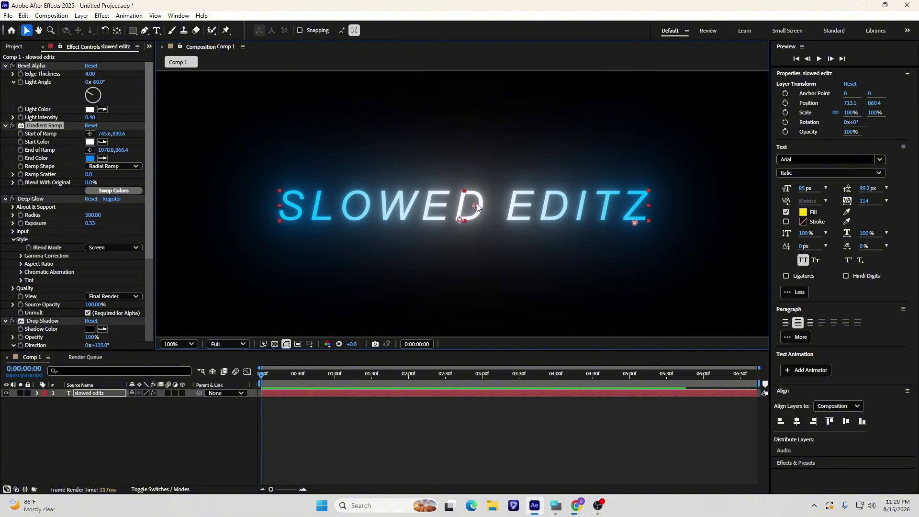
left_click_drag(477, 204, 447, 204)
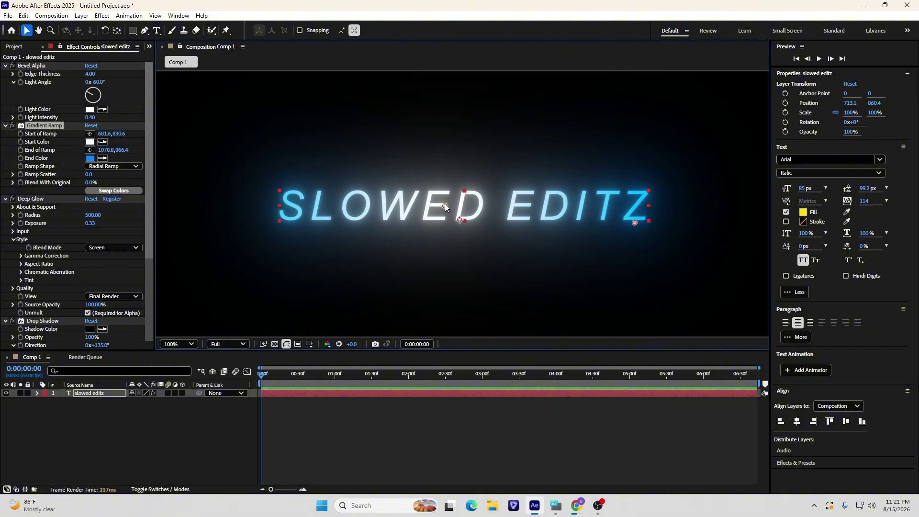
left_click_drag(445, 207, 462, 210)
key("shift+slash")
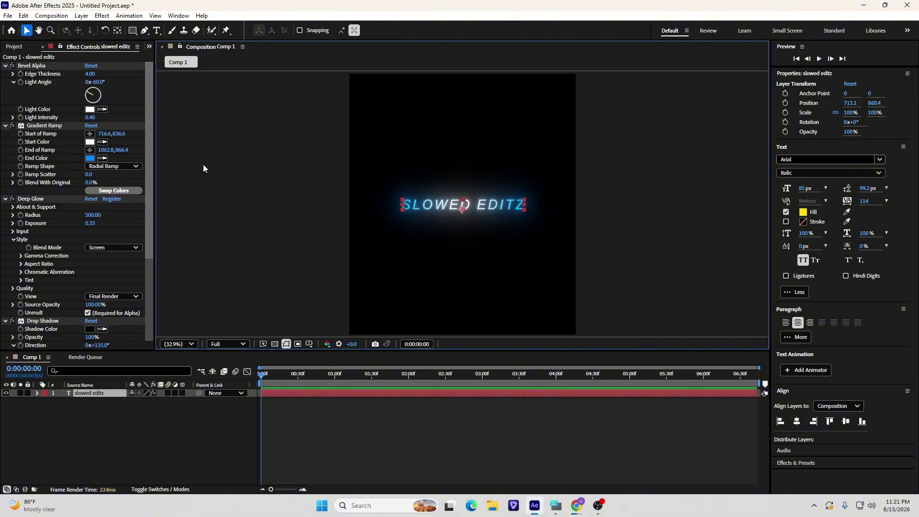
Enable motion blur for the slowed editz text layer, keeping the Selection tool active.
left_click(168, 394)
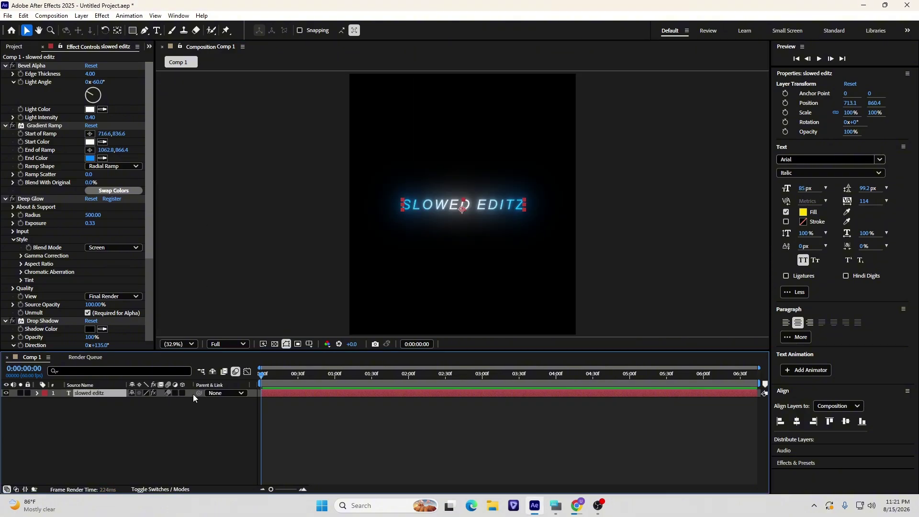
double_click(484, 205)
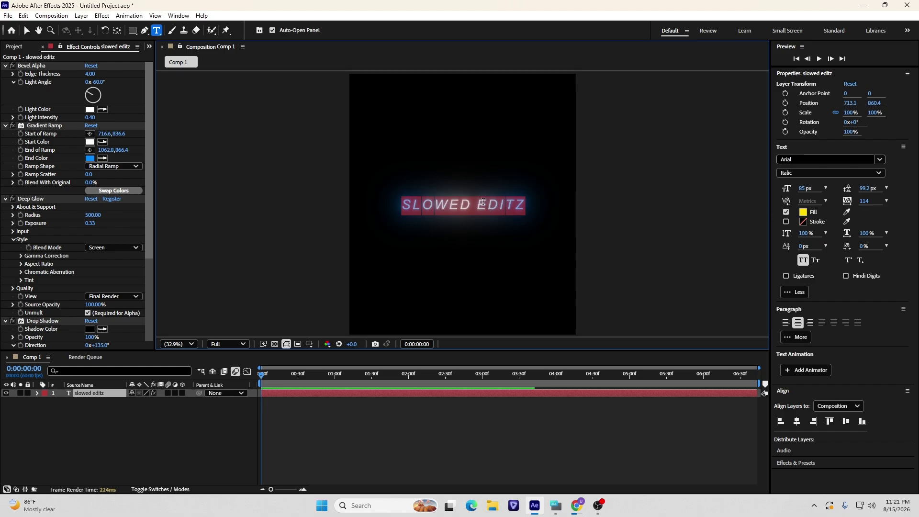
left_click(400, 397)
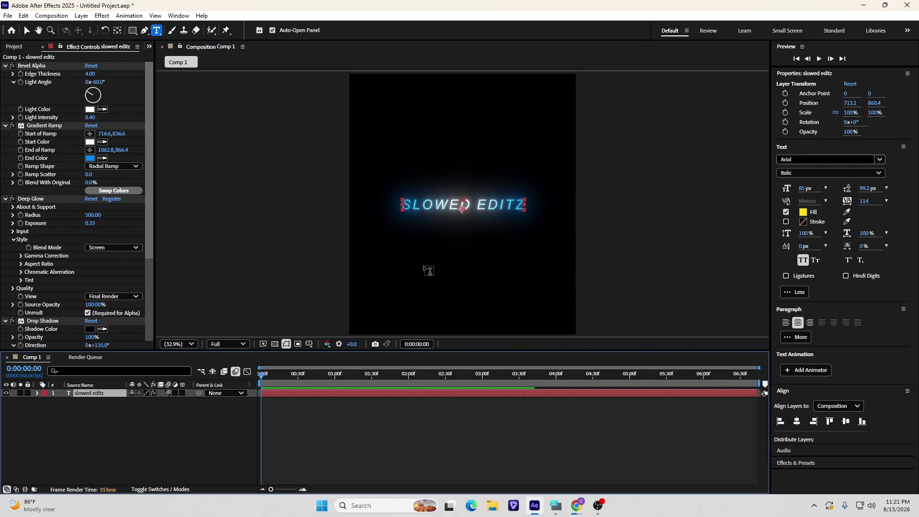
key("v")
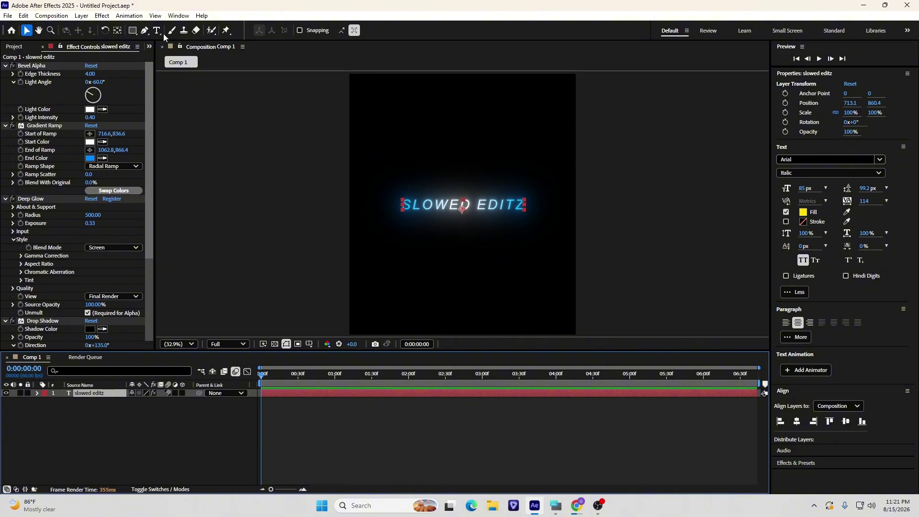
Apply the recently used animation preset "Text Animaion Slowed Editz" to the text layer.
left_click(133, 17)
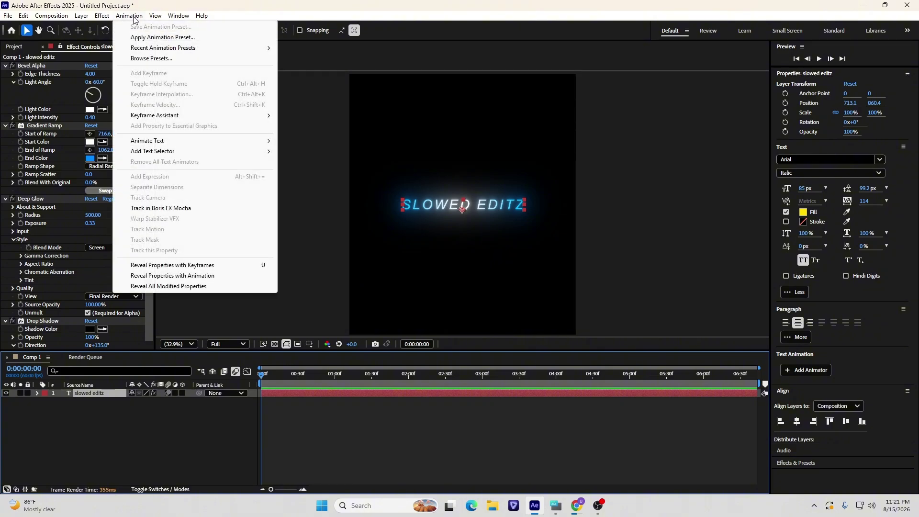
mouse_move(263, 48)
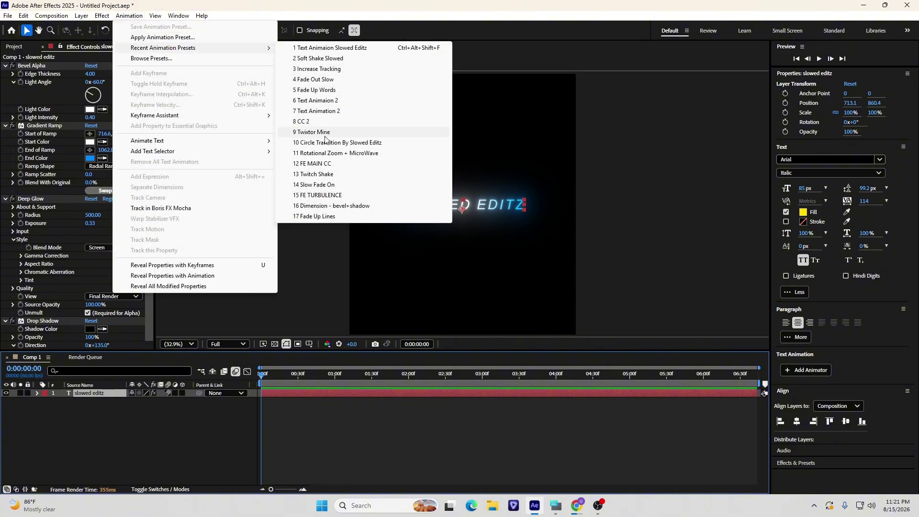
left_click(332, 49)
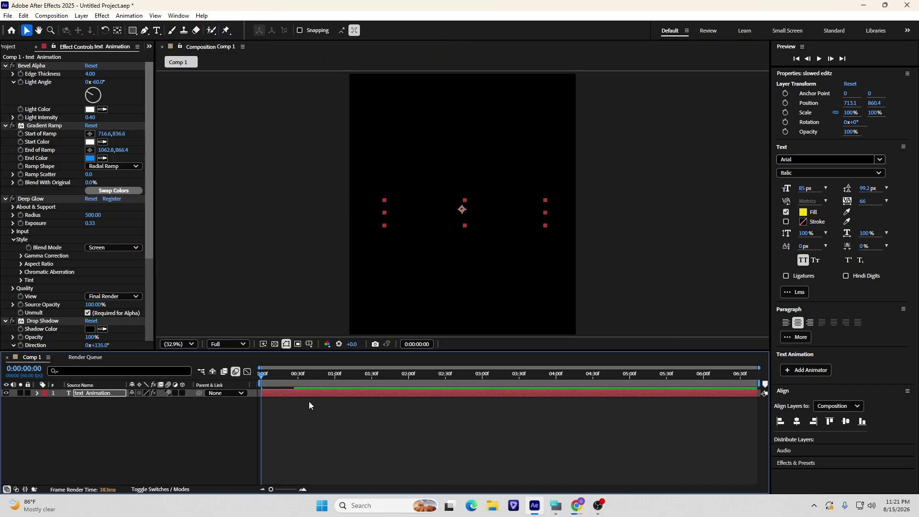
Center the text layer horizontally and vertically in the composition and set the preview resolution to Quarter.
left_click(797, 422)
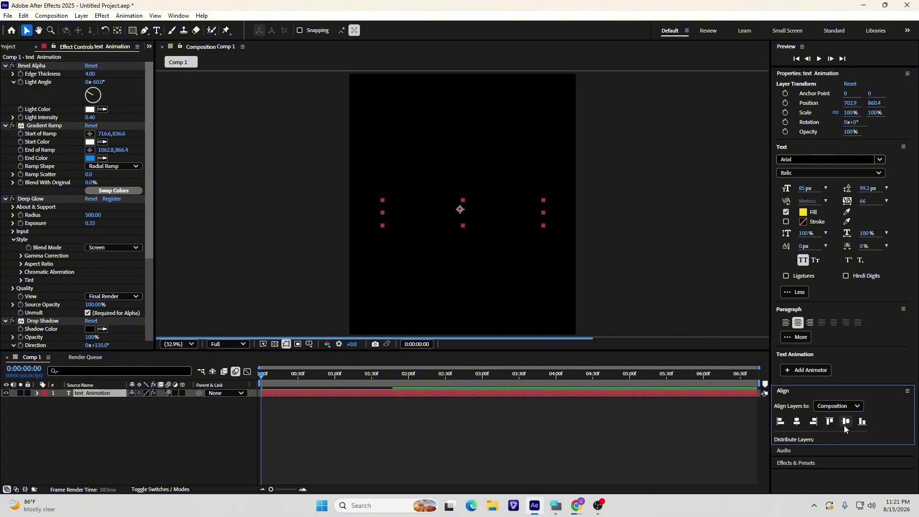
left_click(847, 425)
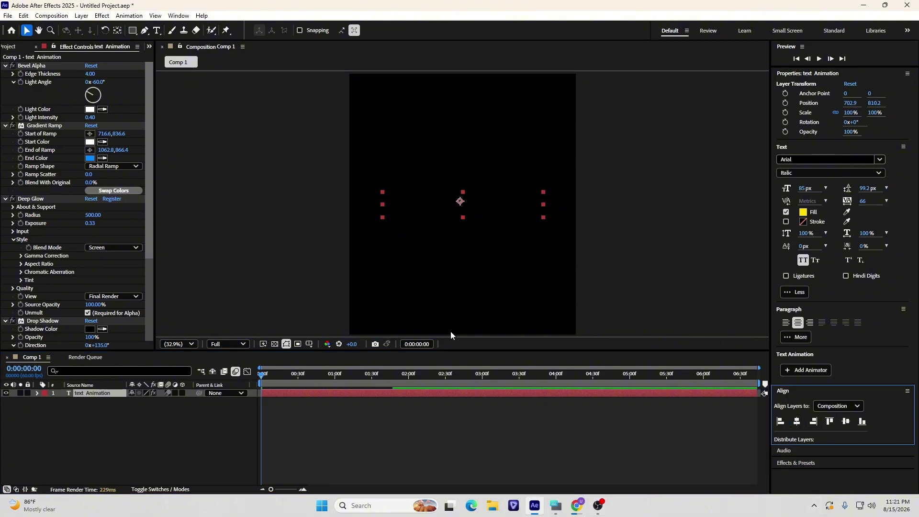
left_click(233, 345)
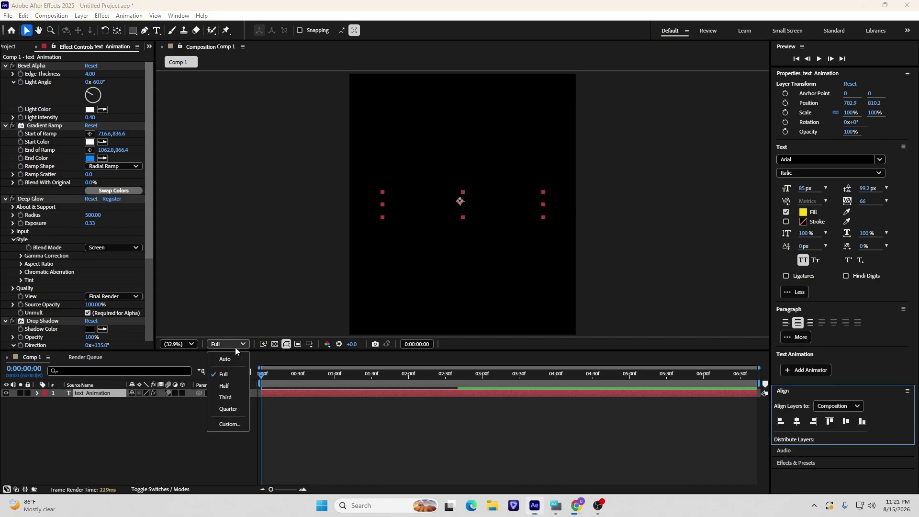
left_click(228, 409)
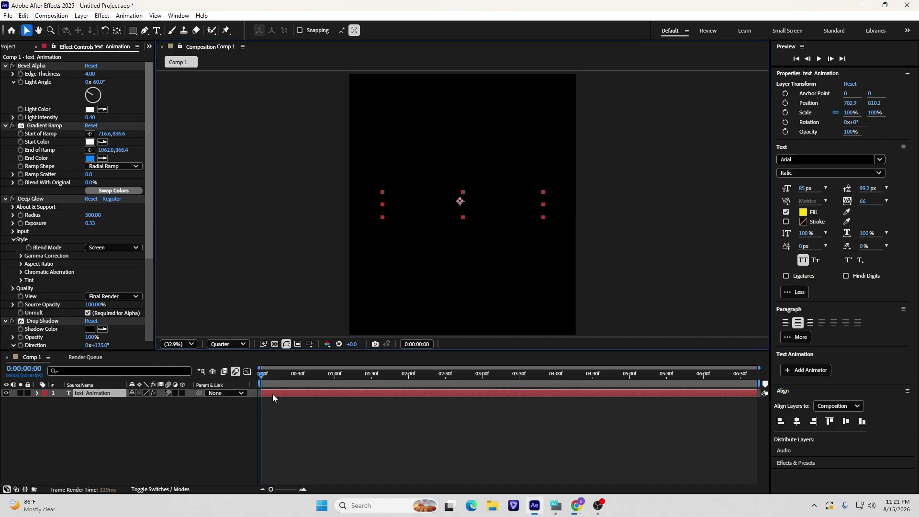
Reveal the text layer's keyframed properties and preview its animation from the start.
left_click(556, 505)
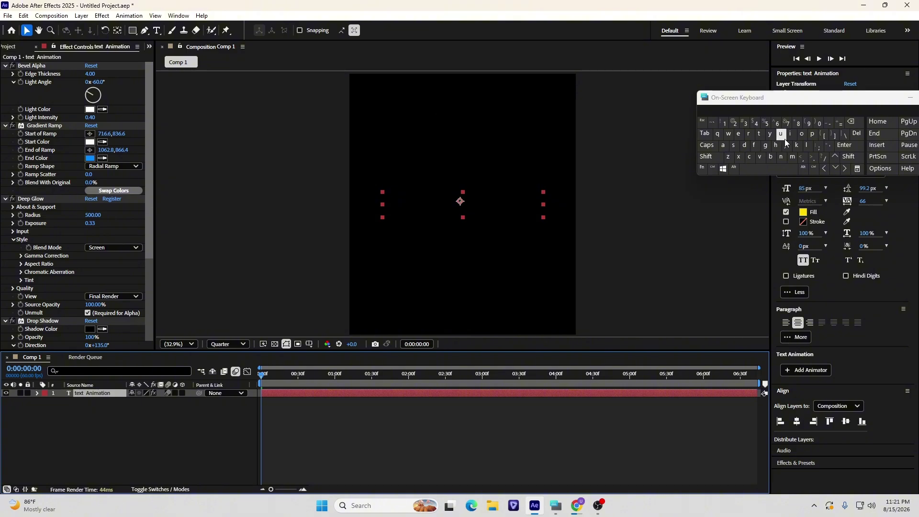
left_click(786, 139)
left_click(272, 382)
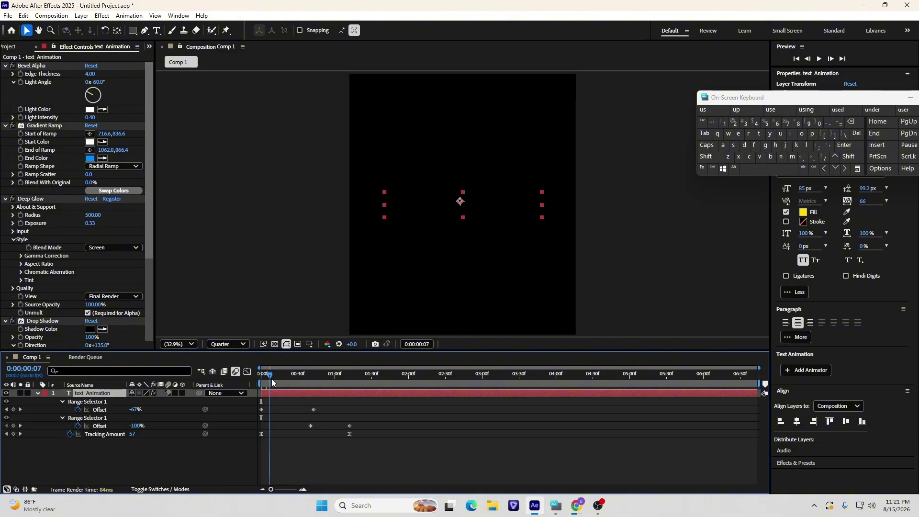
left_click_drag(272, 382, 302, 382)
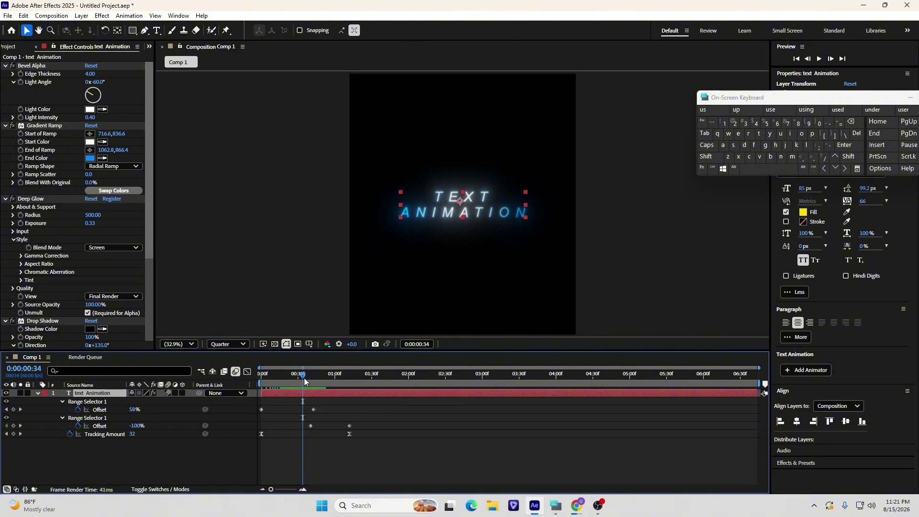
left_click_drag(304, 374, 257, 392)
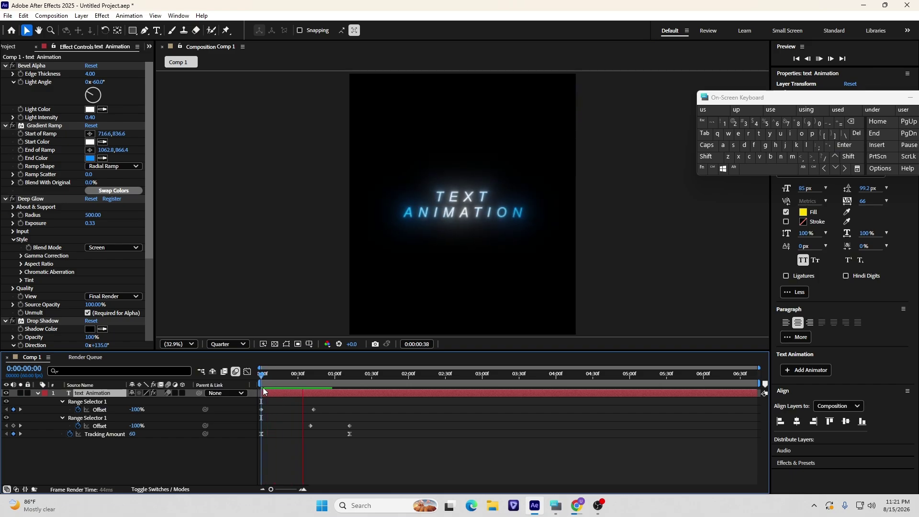
key("space")
key("space")
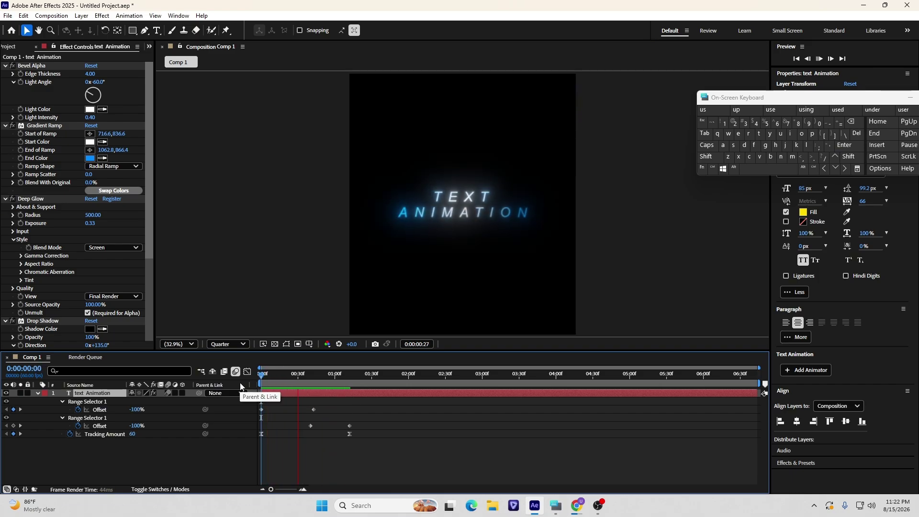
Split the text layer at 0:00:01:12, delete the part after the split, and collapse the remaining layer's keyframes.
key("ctrl+shift+d")
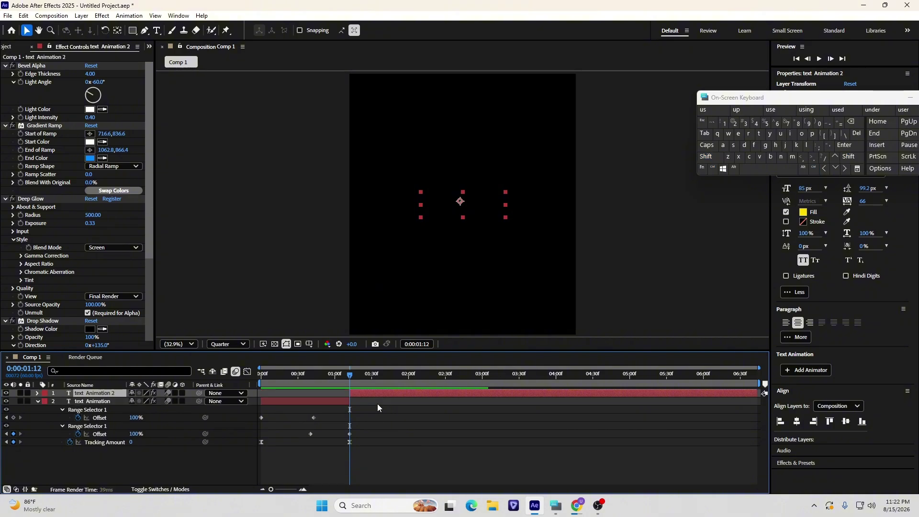
key("Delete")
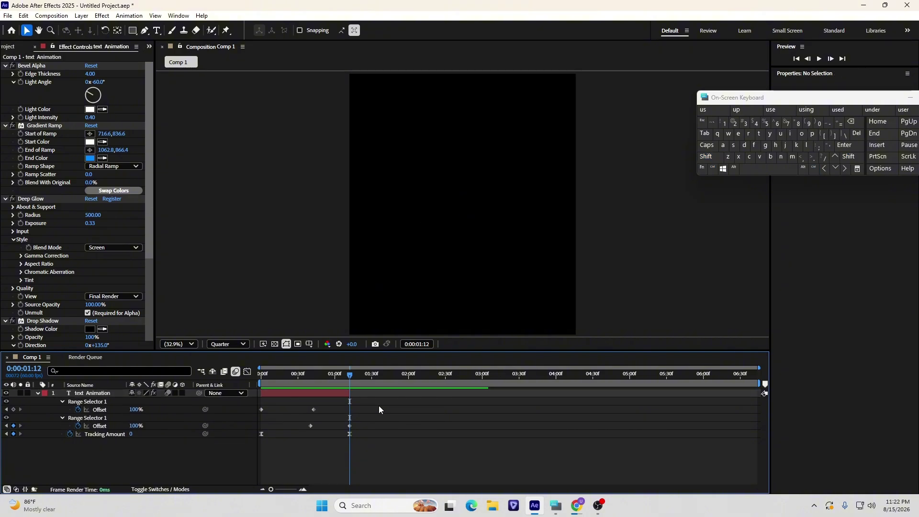
left_click(328, 393)
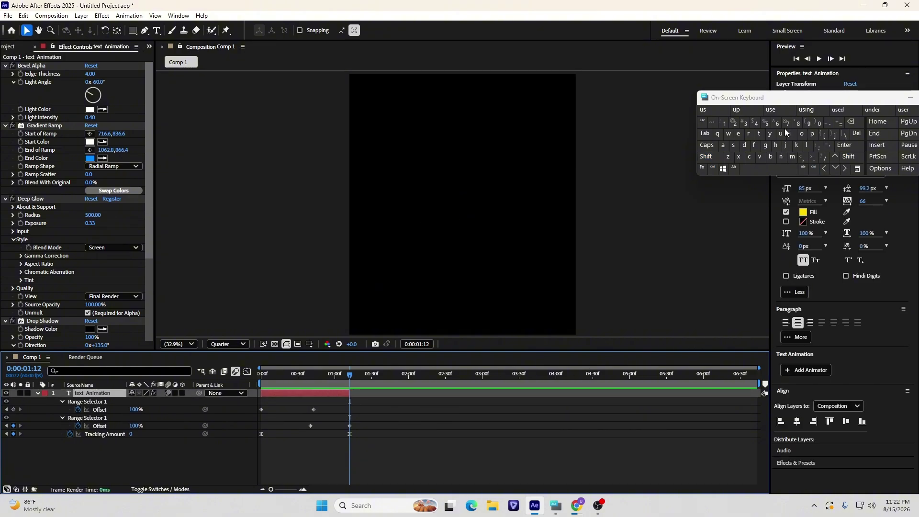
key("u")
Trim the composition to a work area ending at the text layer's end and play it from the start.
left_click(431, 412)
left_click_drag(759, 384, 352, 385)
left_click(324, 383)
right_click(329, 386)
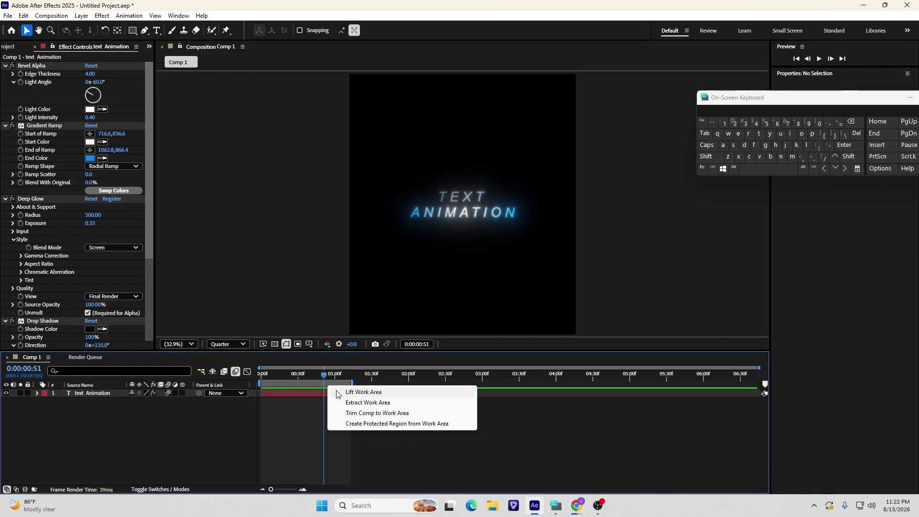
left_click(354, 413)
key("Home")
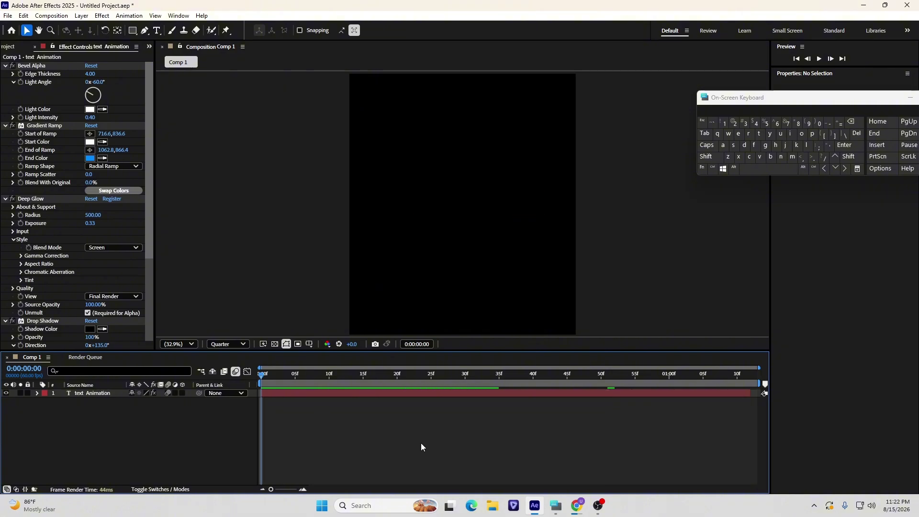
key("space")
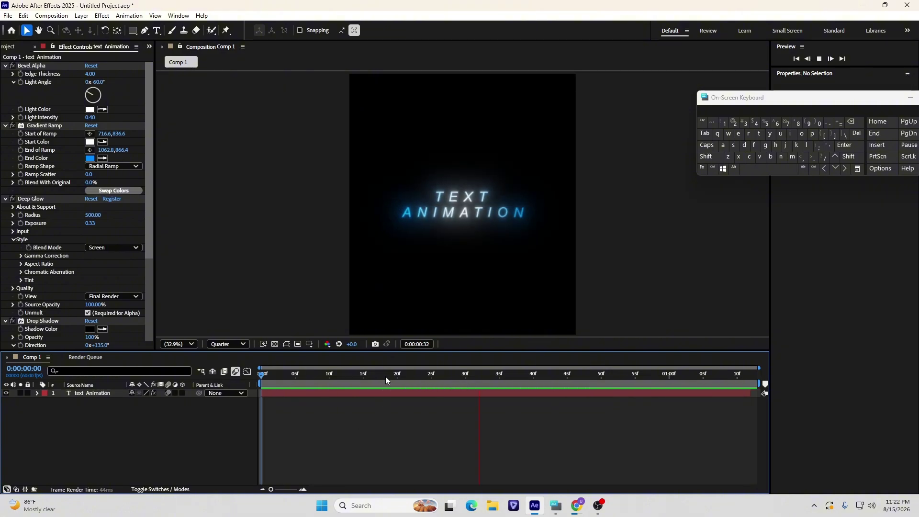